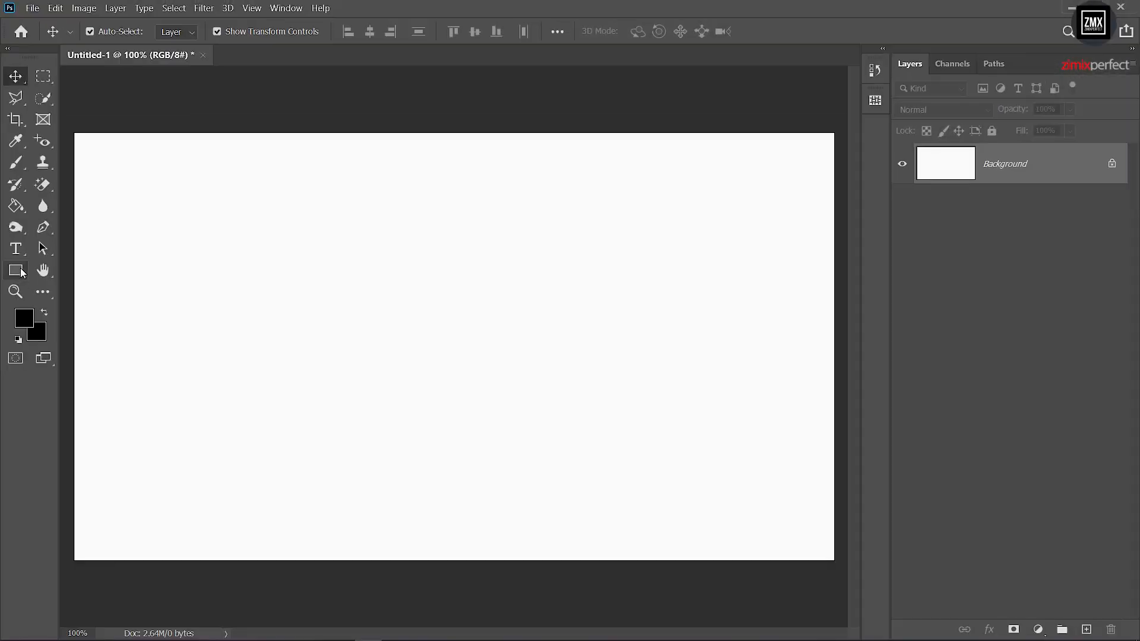
Step: Draw a black rectangle about 252 × 264 px near the canvas's upper-left corner and dismiss its properties
click(16, 271)
drag(118, 165, 267, 323)
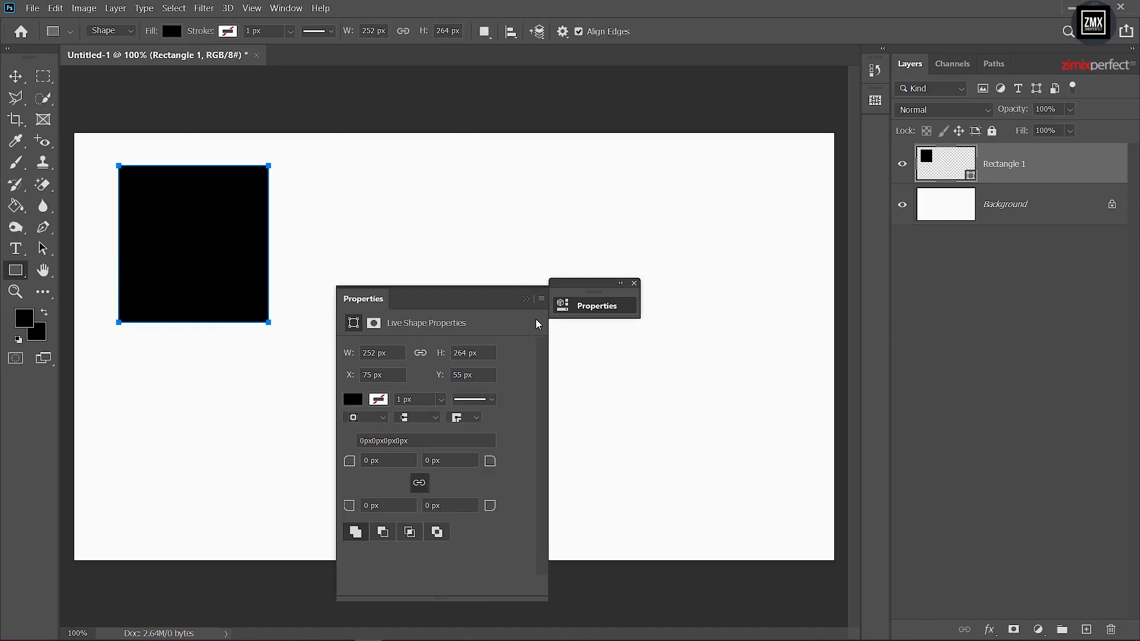
click(527, 300)
click(634, 284)
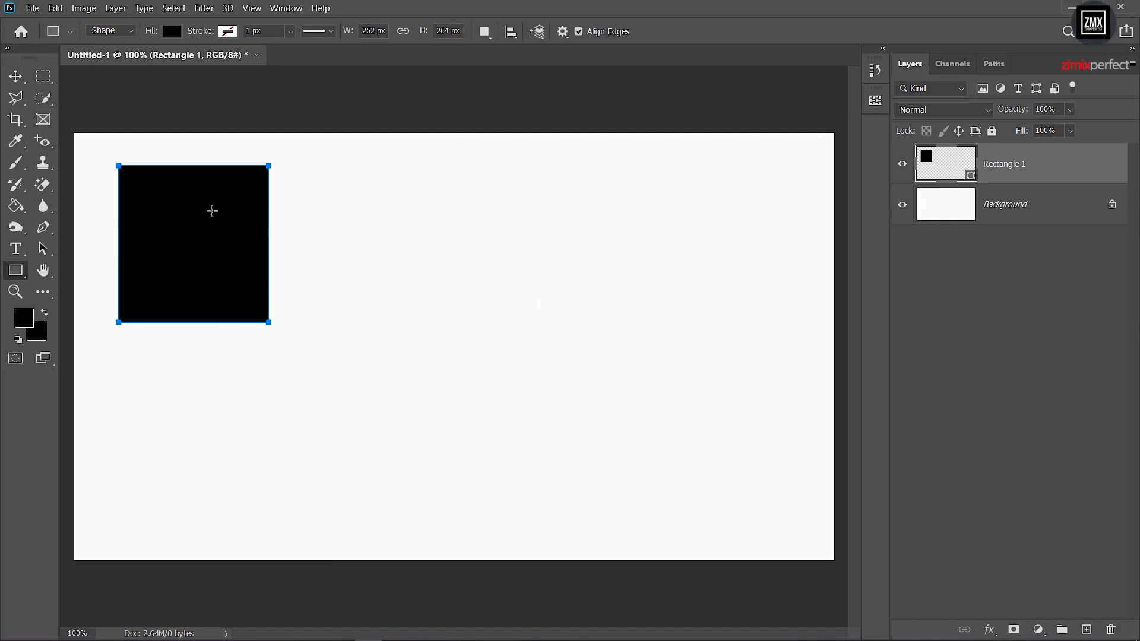
Step: Align the rectangle with the Background layer by both horizontal and vertical centers
click(26, 77)
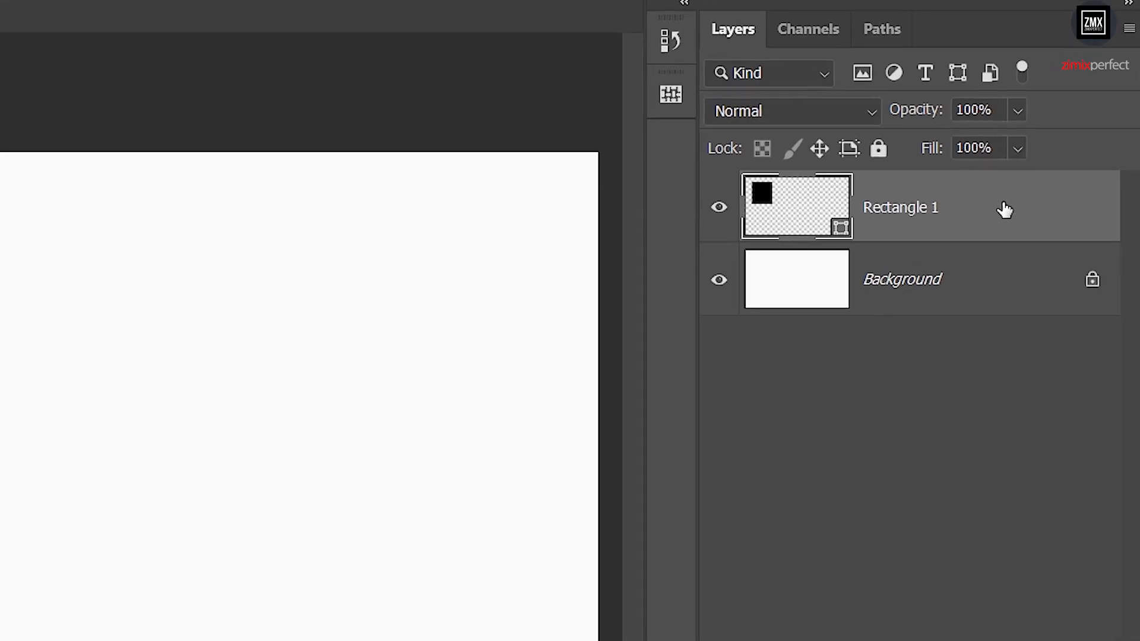
ctrl+click(945, 284)
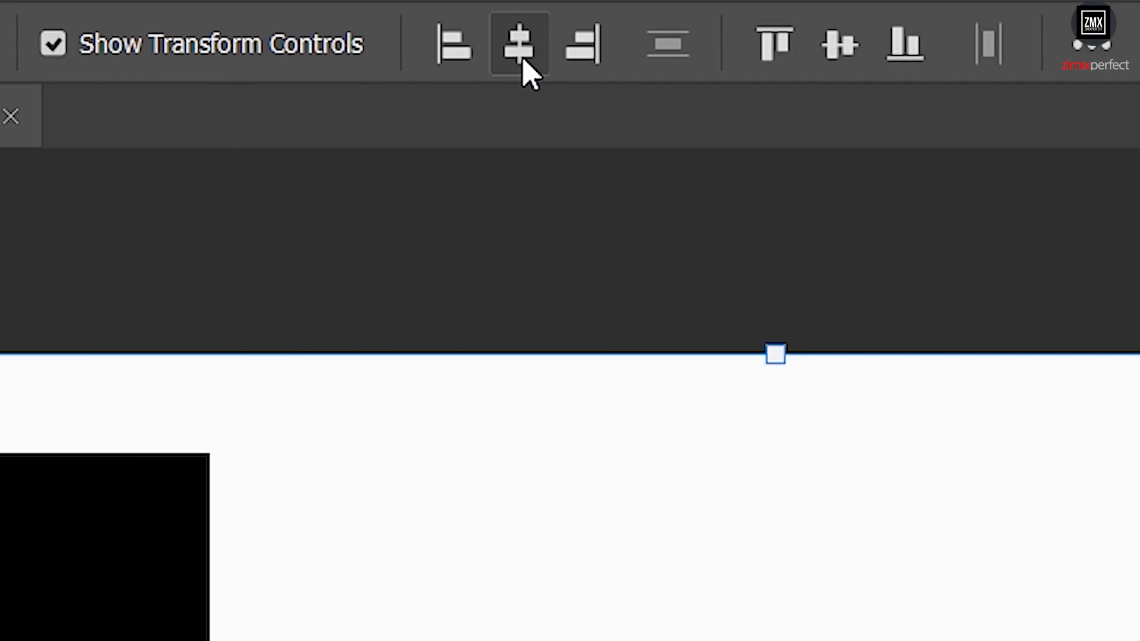
click(519, 44)
click(840, 44)
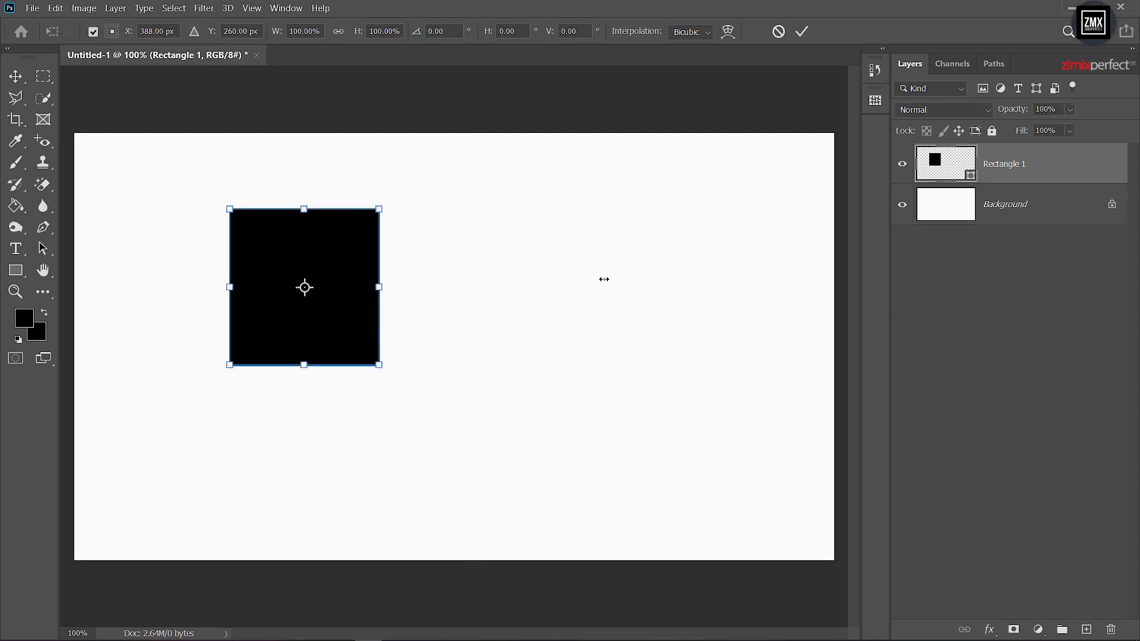
Step: Stretch the black rectangle into a wide, shorter banner using Free Transform
drag(604, 279, 634, 287)
drag(434, 355, 431, 327)
key(Return)
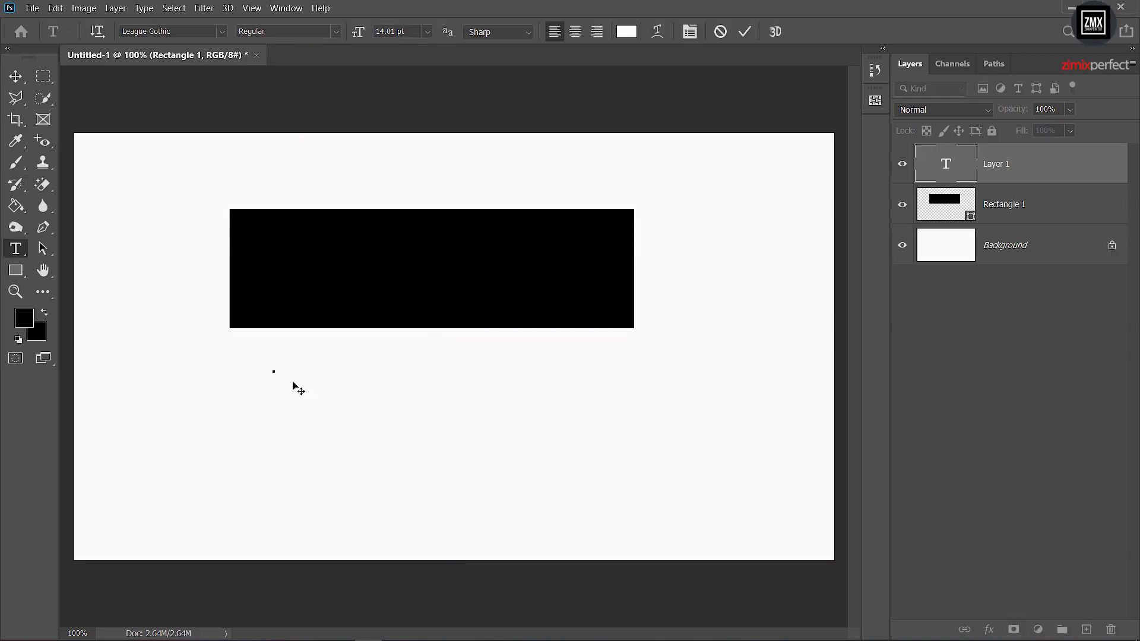
Step: Add the white text "thanks" and place it over the right half of the black banner
drag(293, 387, 553, 287)
key(Return)
key(z)
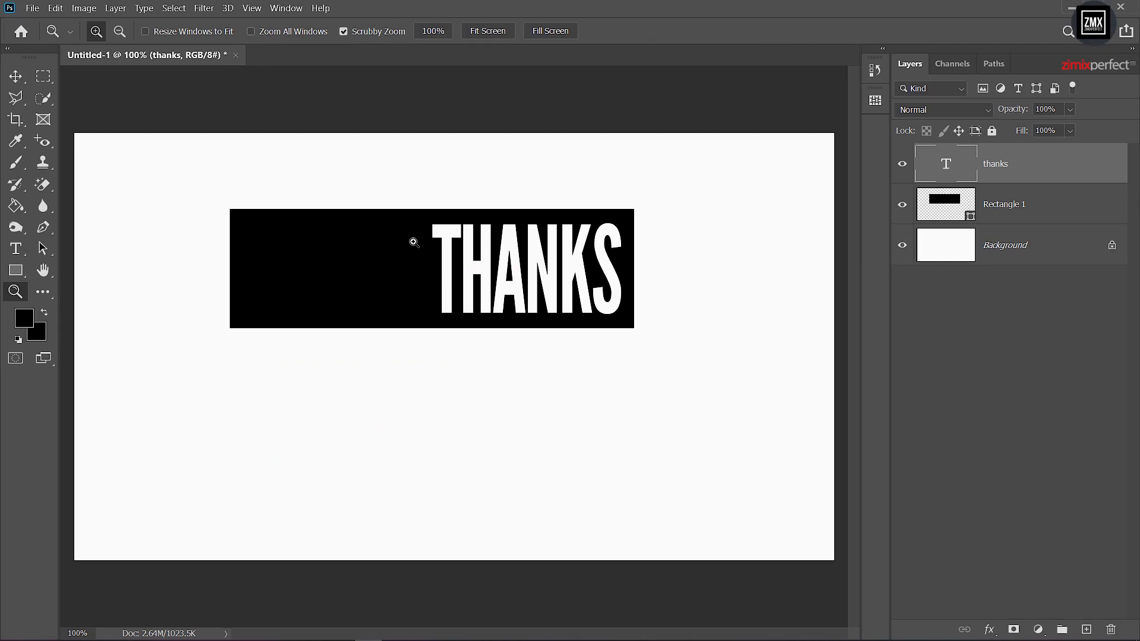
Step: Align the "thanks" text and the Rectangle 1 layer by their horizontal centers
click(19, 77)
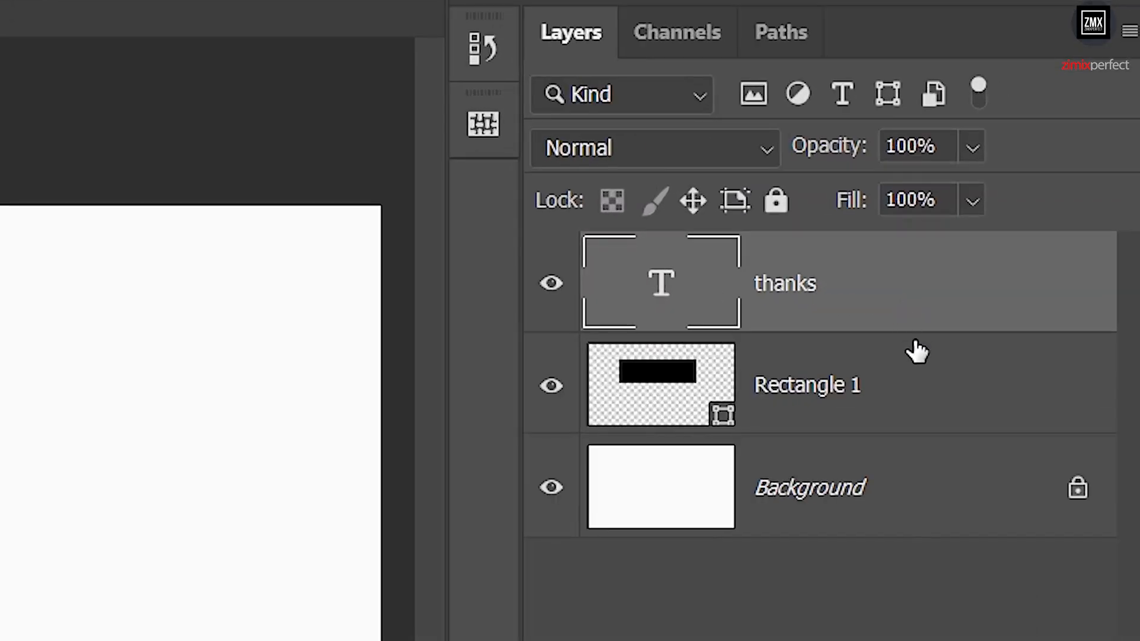
shift+click(914, 398)
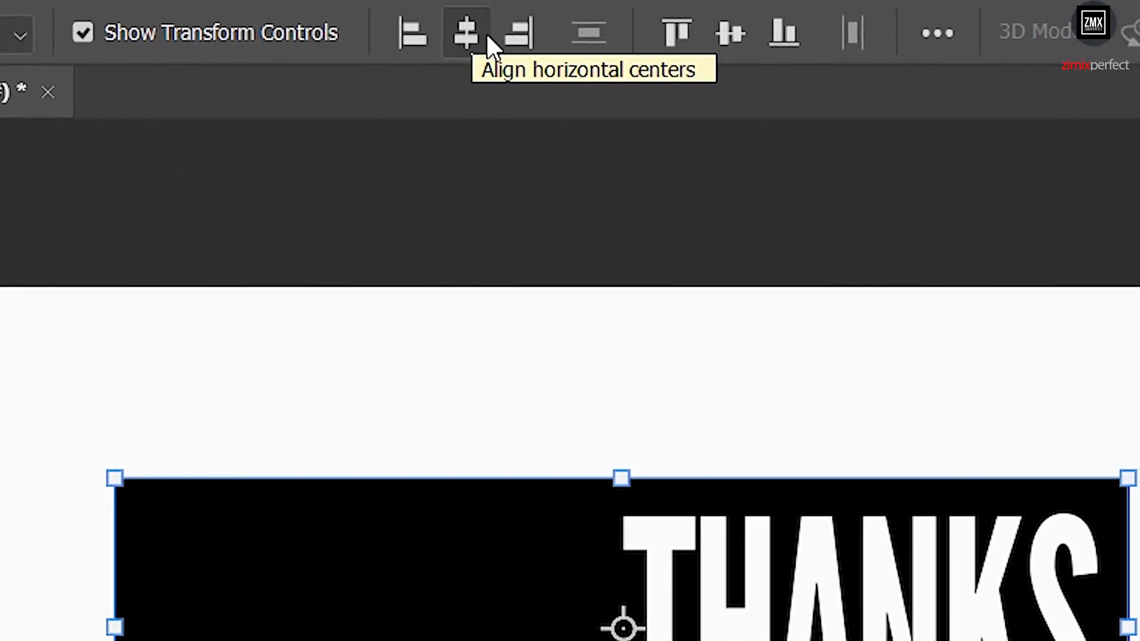
click(458, 34)
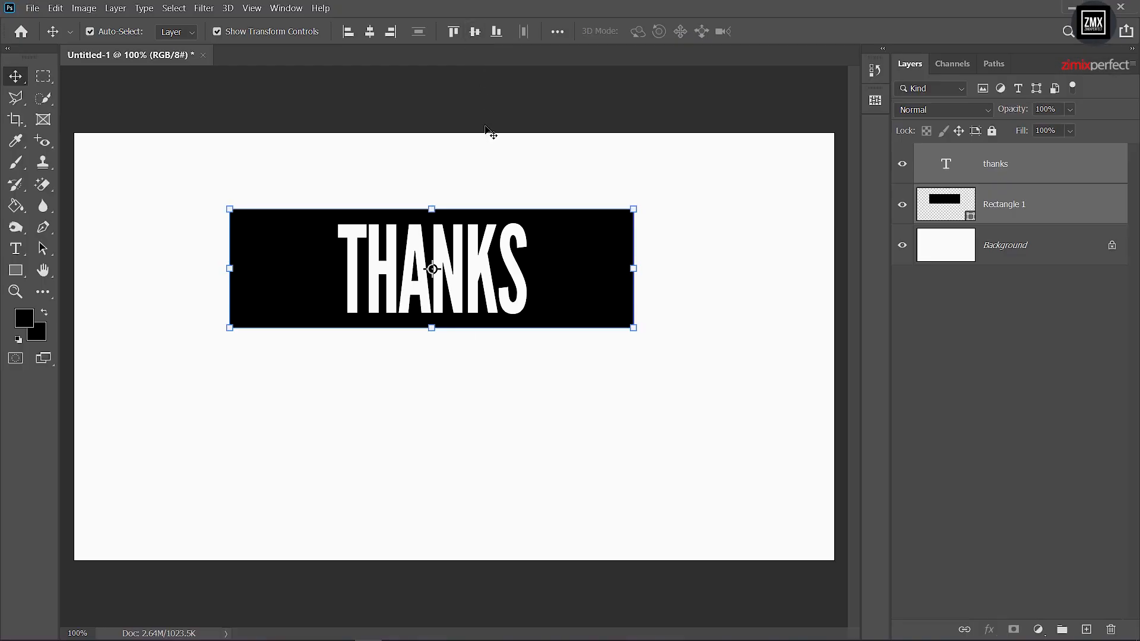
key(z)
alt+click(452, 233)
click(482, 237)
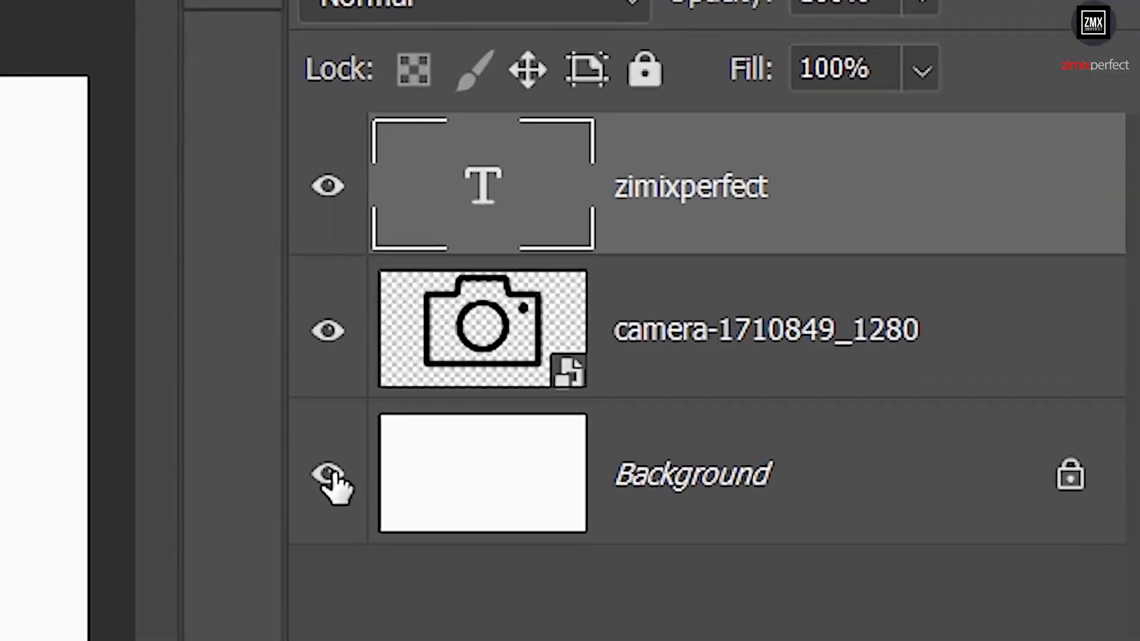
Step: Hide the Background layer and trim the transparent pixels from all four sides of the camera logo document
click(903, 245)
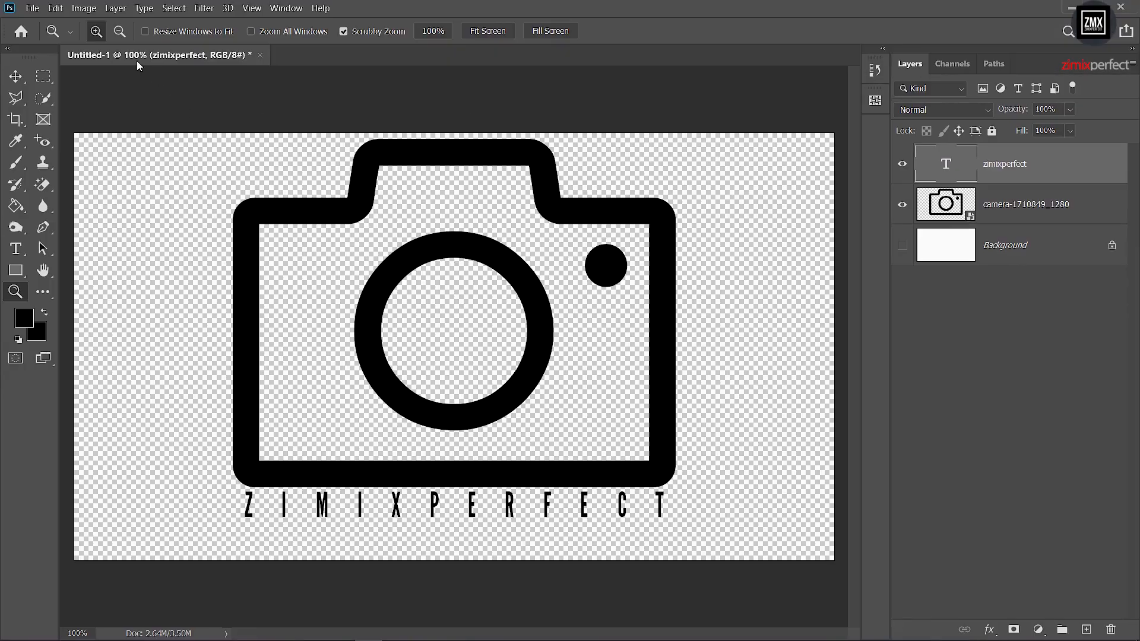
click(68, 6)
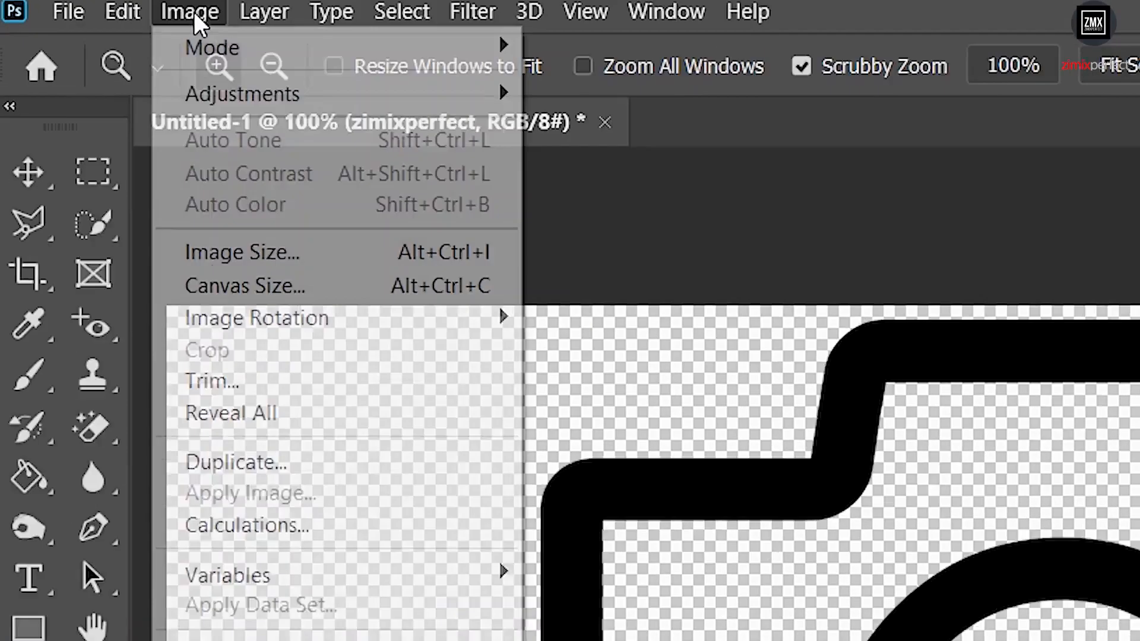
click(212, 381)
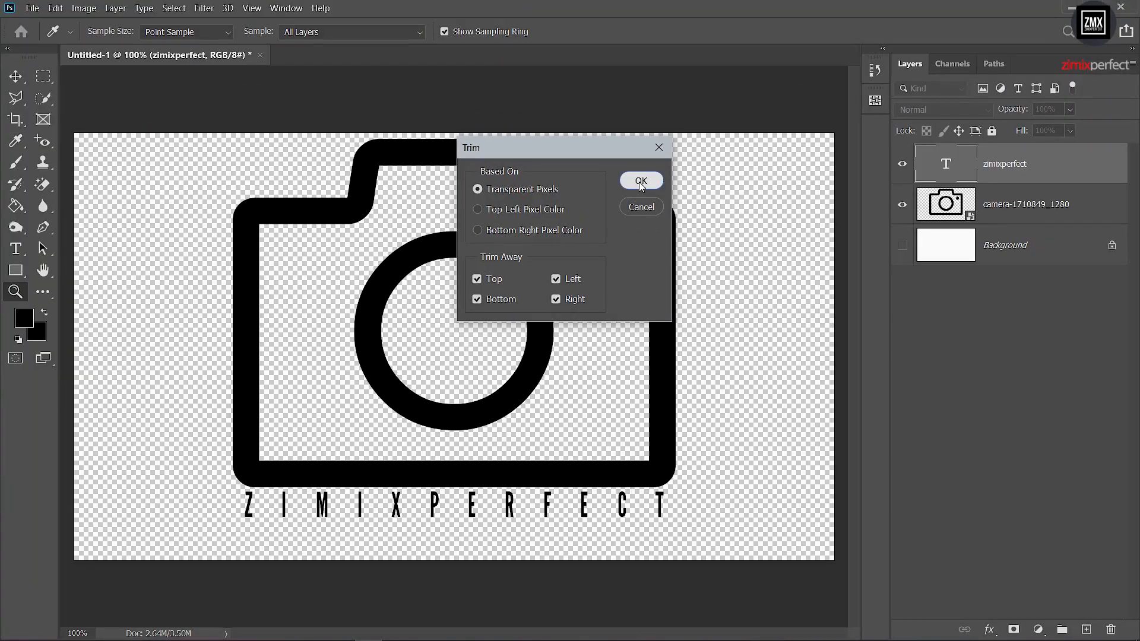
click(641, 181)
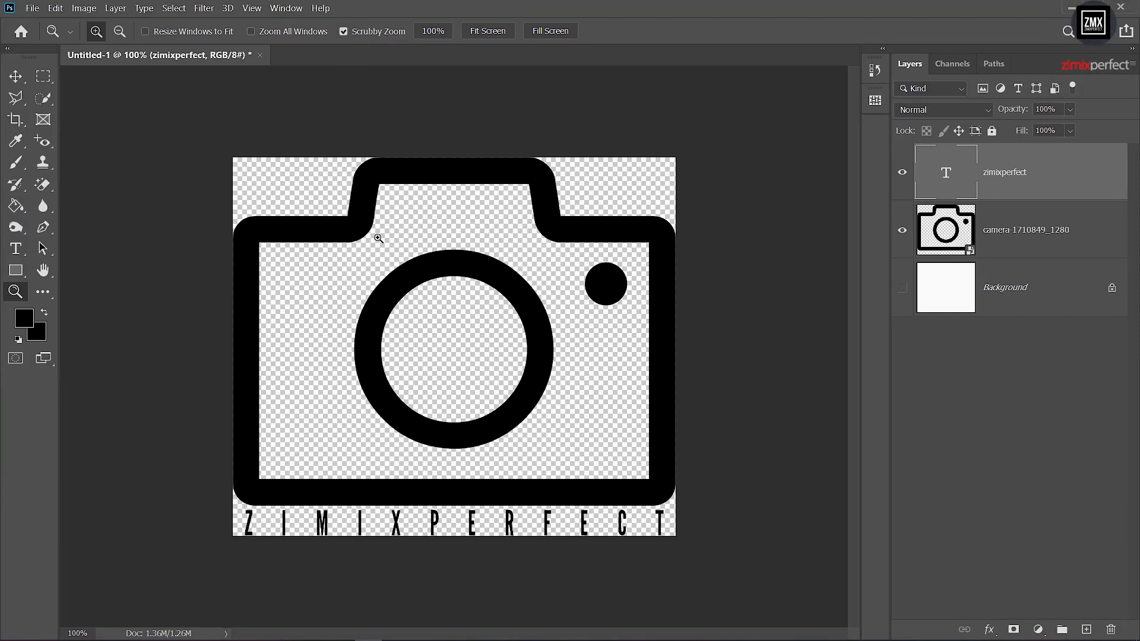
Step: Define the camera logo as a brush preset named "My Logo" and open the Brush tool's preset list
click(54, 9)
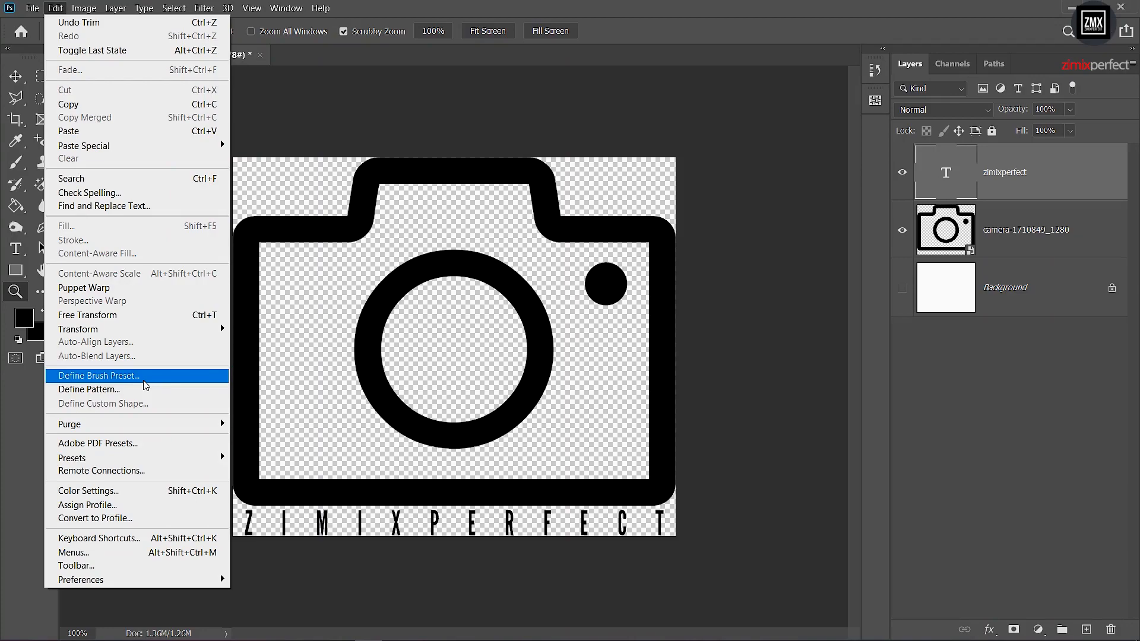
click(144, 381)
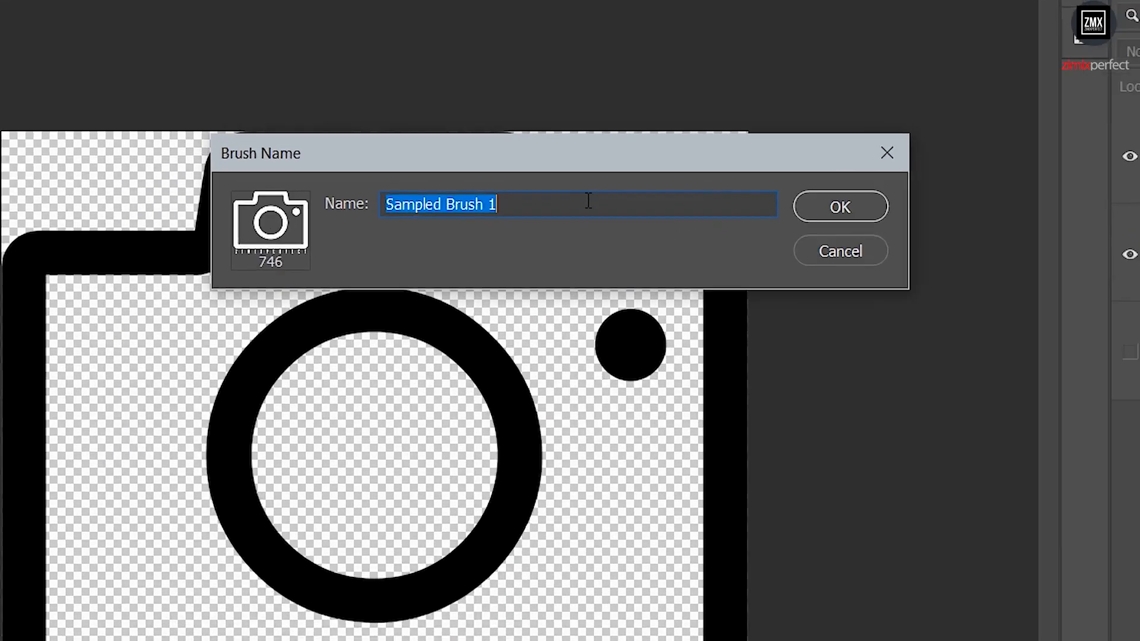
text(My Logo)
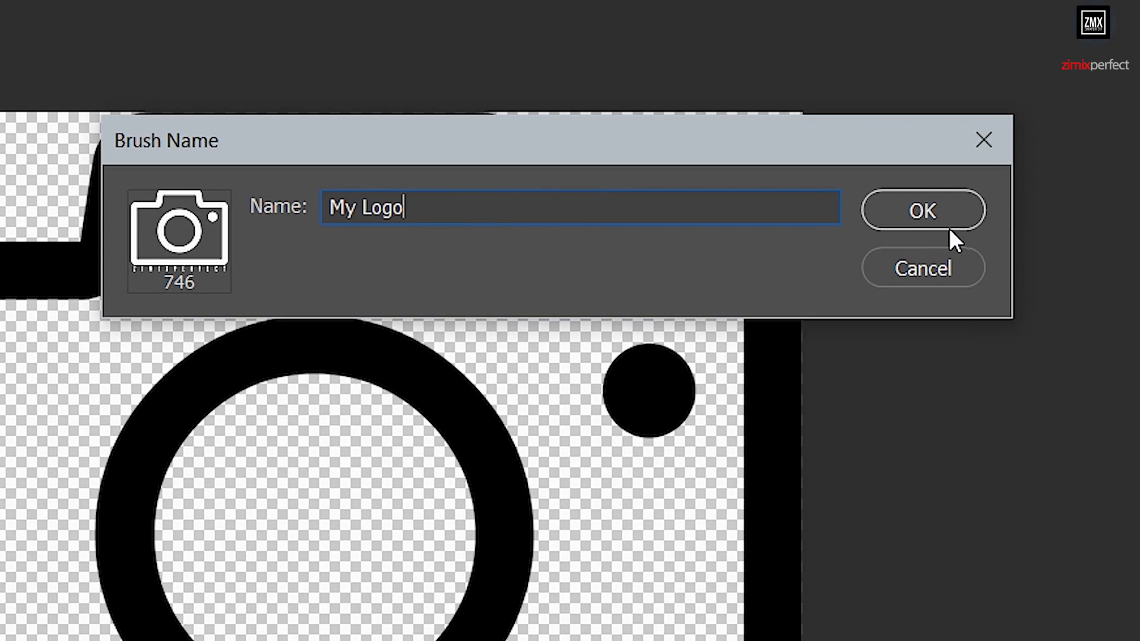
click(933, 207)
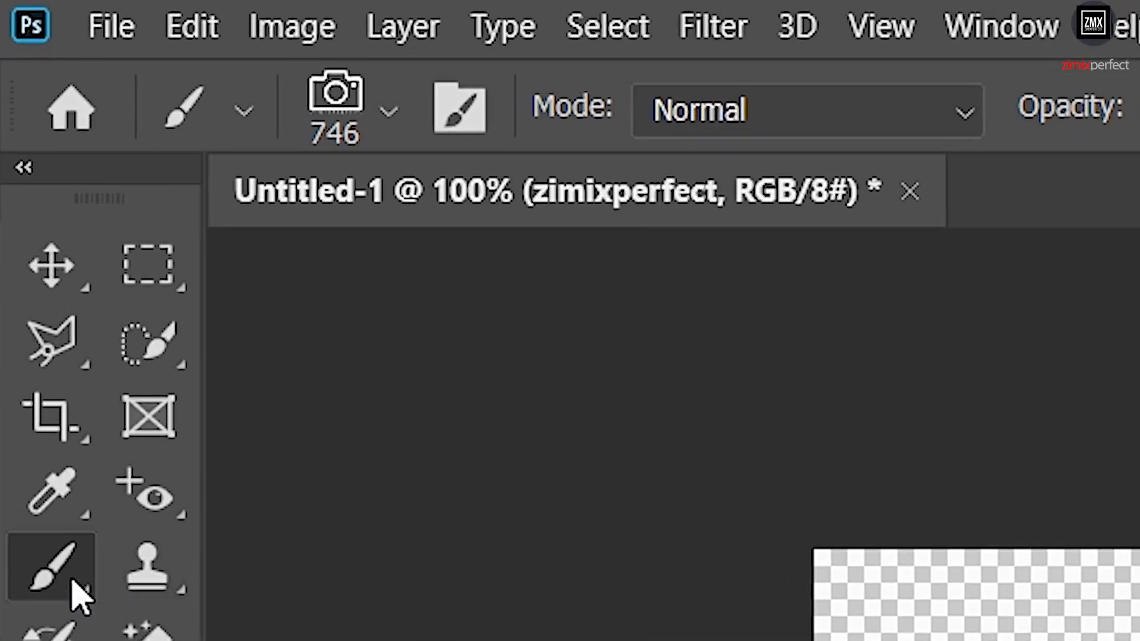
click(388, 125)
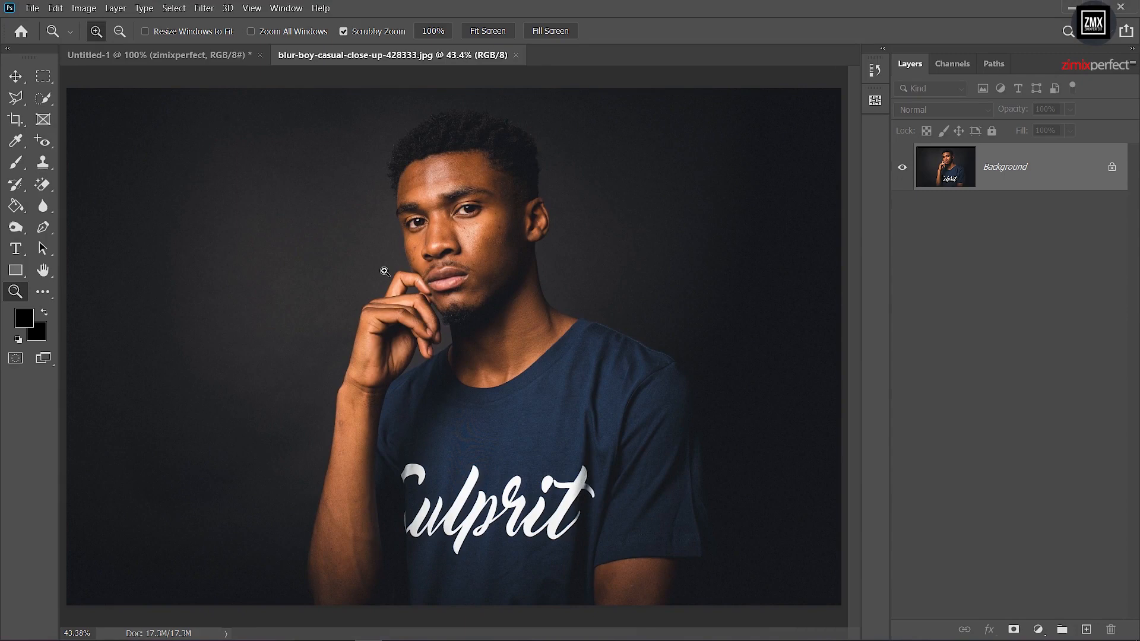
Step: Move the camera graphic up and slightly right in the Untitled-1 logo document, and return to the portrait photo
click(172, 65)
key(v)
drag(360, 218, 376, 159)
click(373, 138)
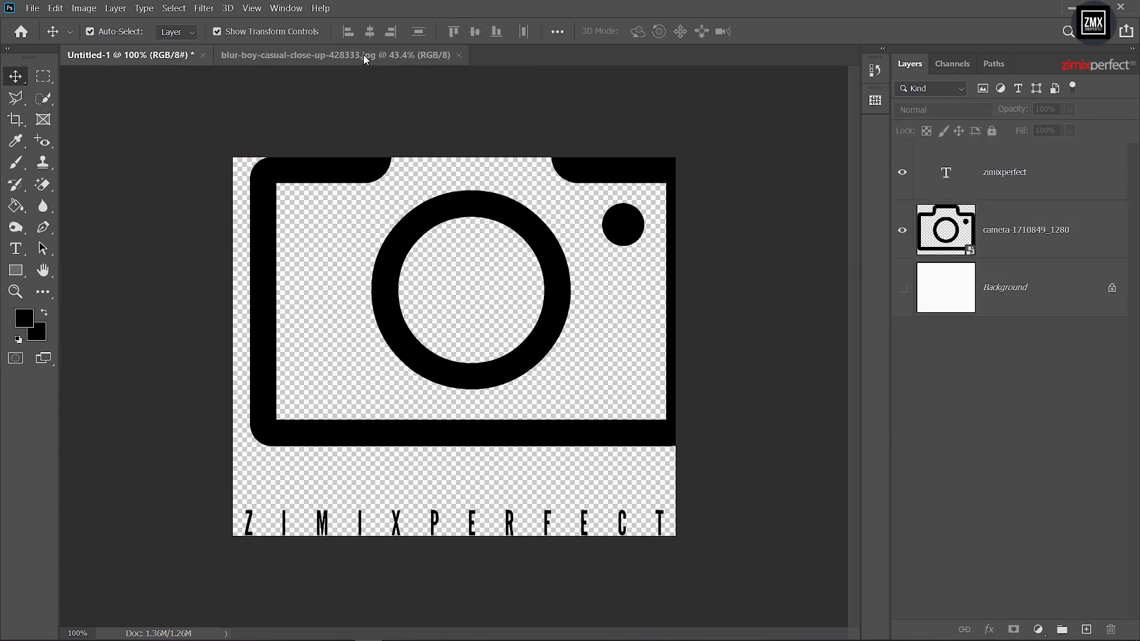
click(363, 54)
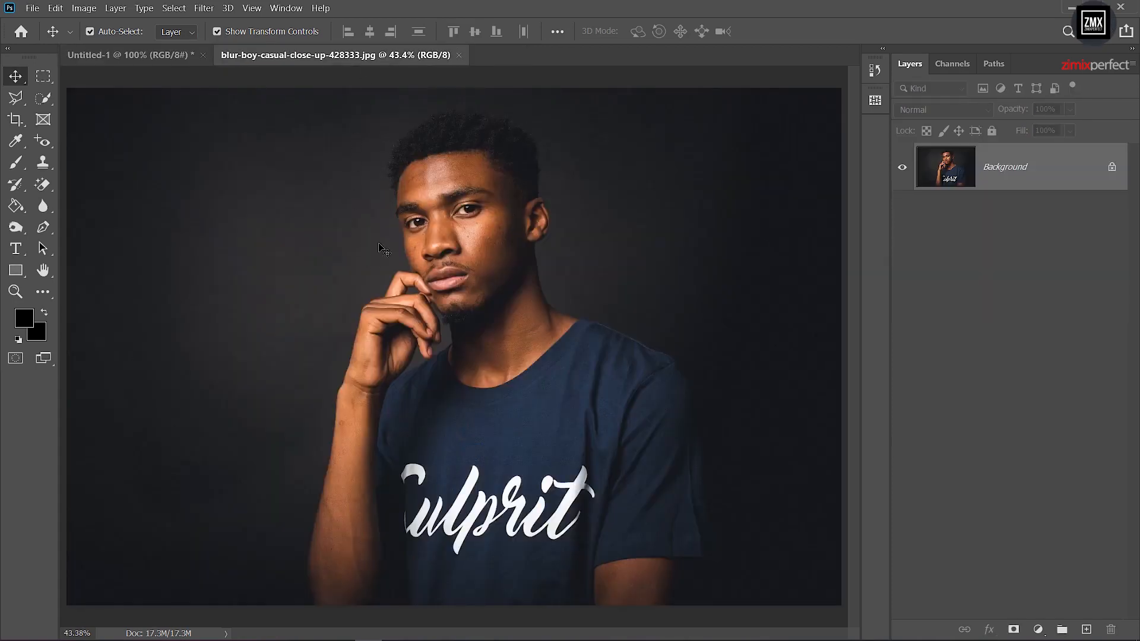
Step: Choose the "My Logo" preset for the Brush tool in the portrait photo
click(16, 162)
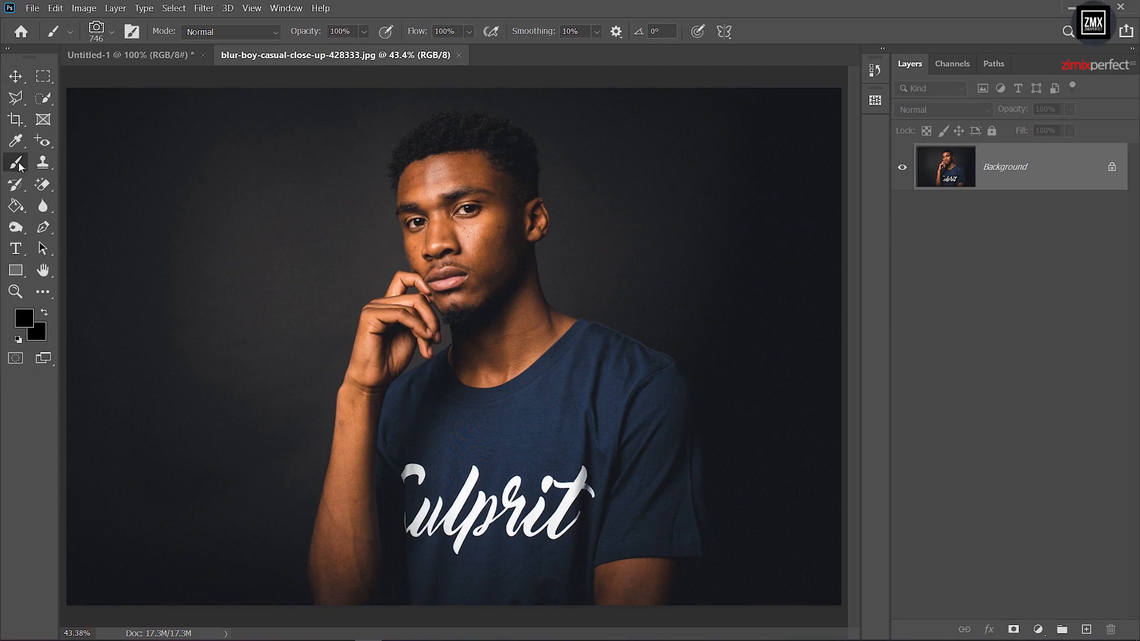
click(112, 31)
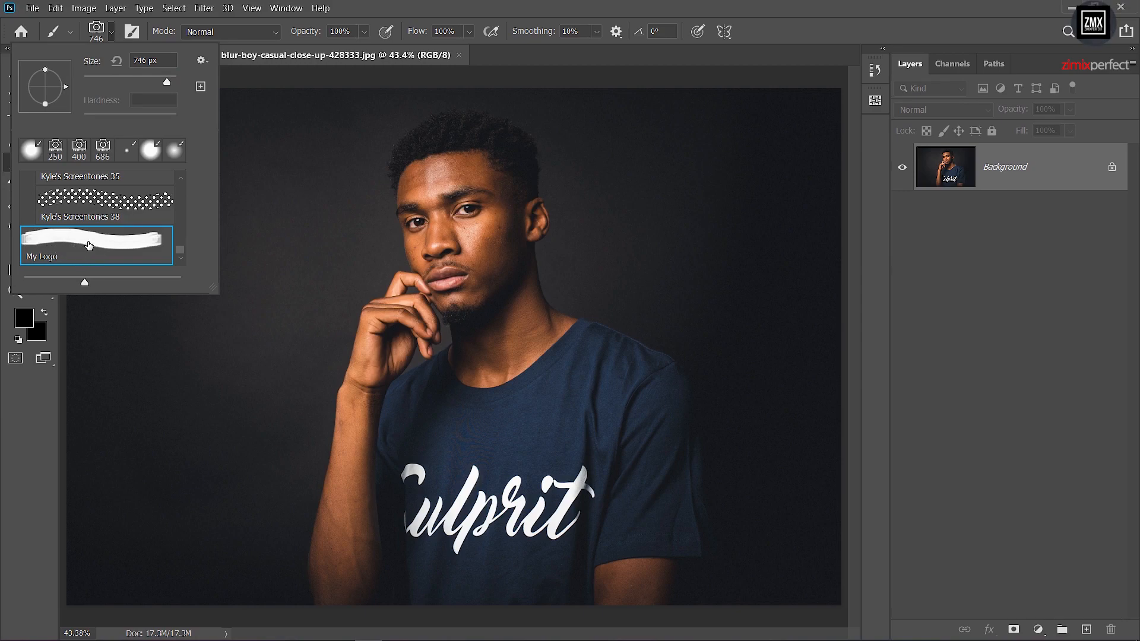
key(Return)
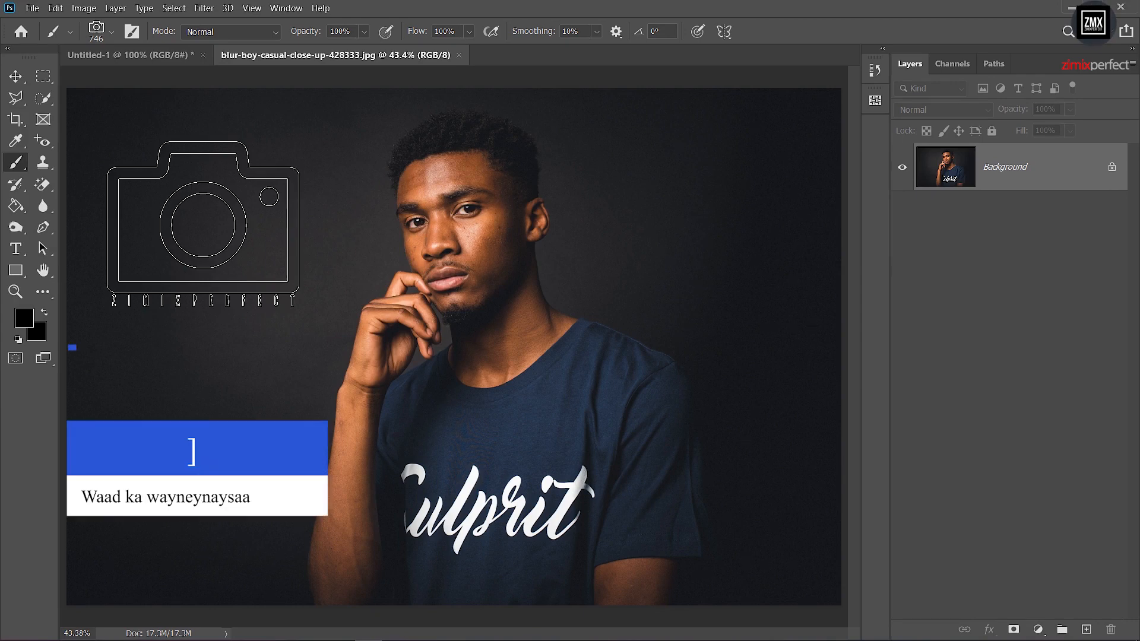
Step: Adjust the logo brush size, trying smaller and larger tips, and set it to 300 px
key(bracketleft)
key(bracketleft)
key(bracketleft)
key(bracketleft)
key(bracketright)
key(bracketright)
key(bracketright)
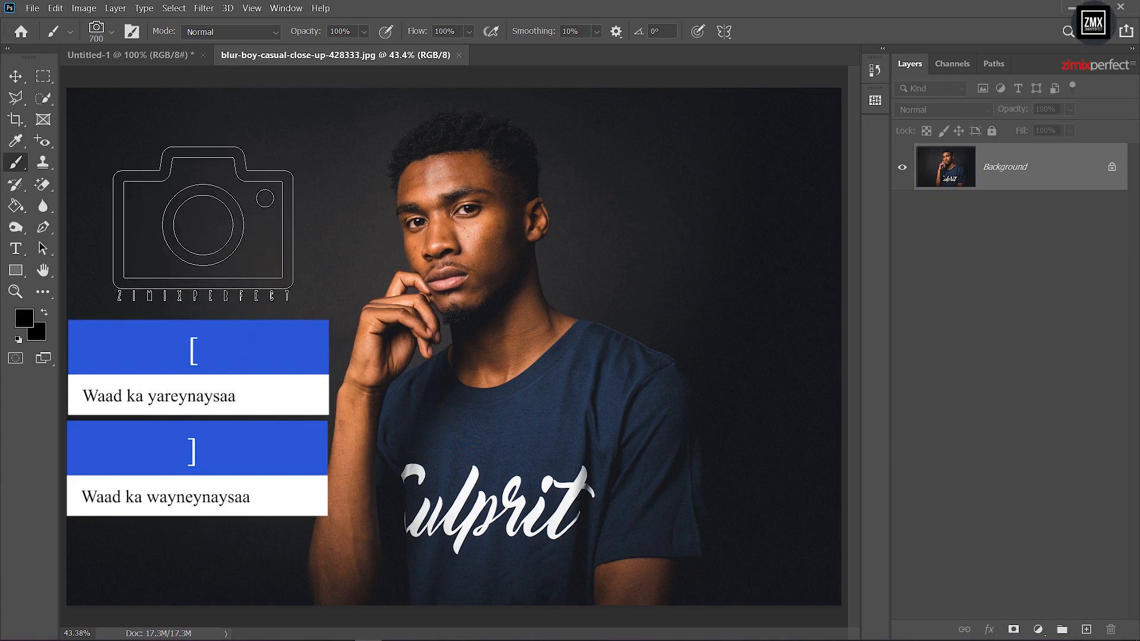
key(bracketleft)
key(bracketleft)
key(bracketleft)
key(bracketleft)
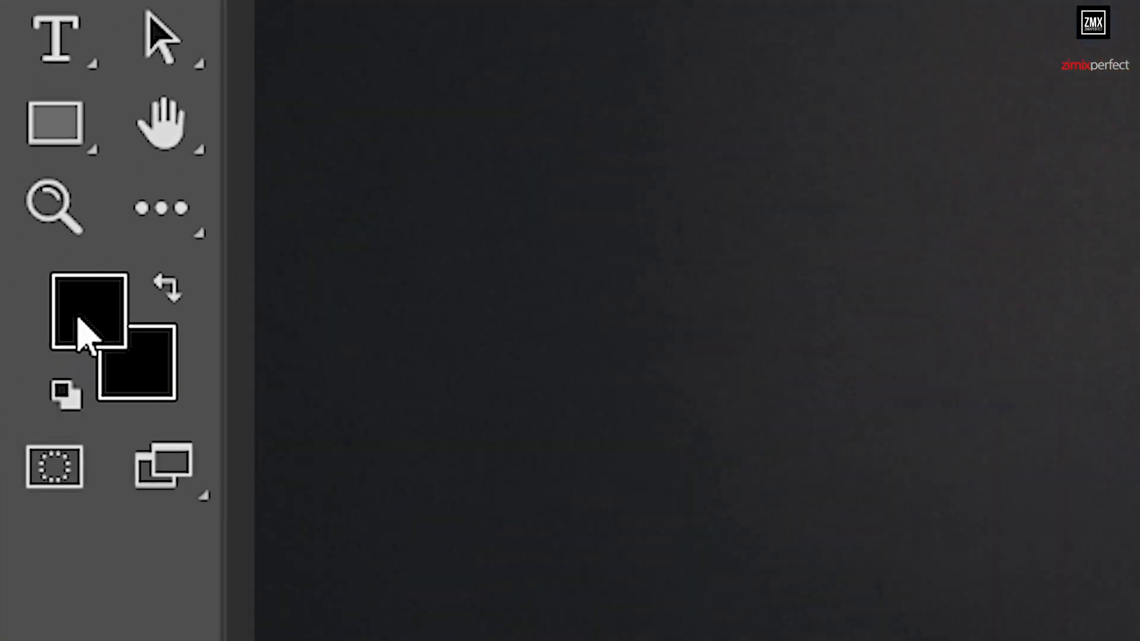
Step: Set the foreground color to white (ffffff) and return to the Brush tool
click(95, 333)
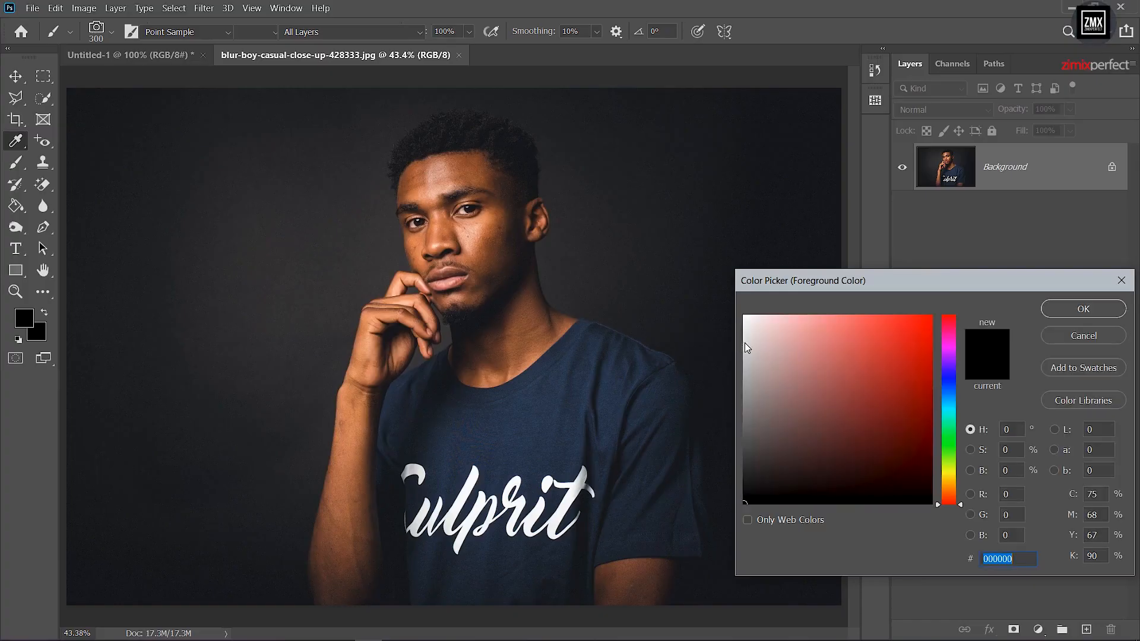
drag(749, 343, 744, 315)
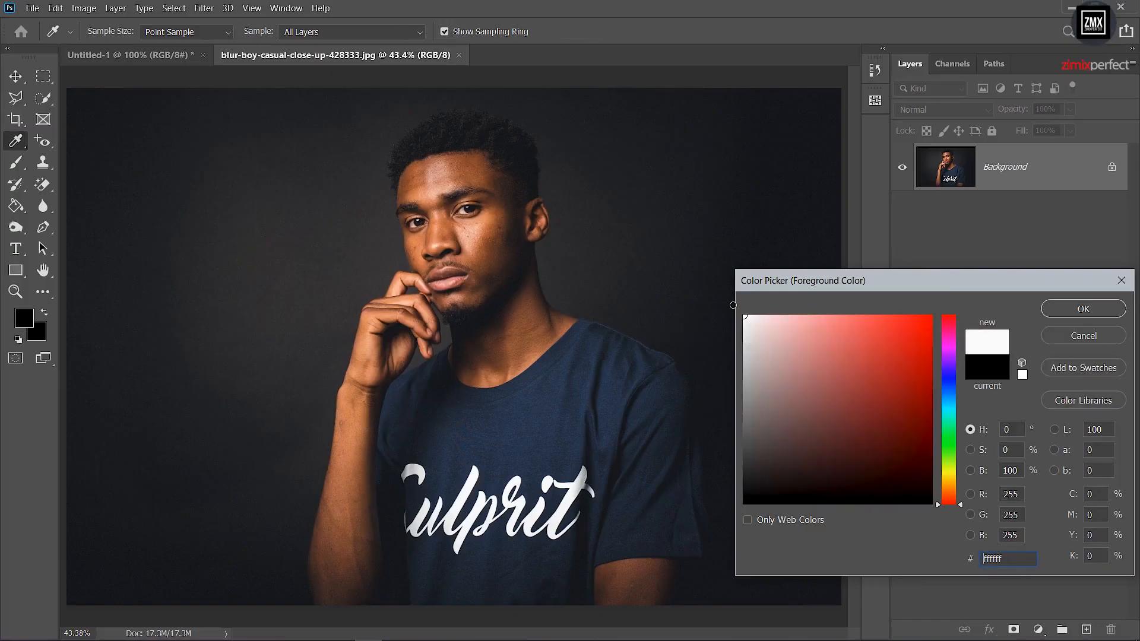
click(1061, 312)
key(b)
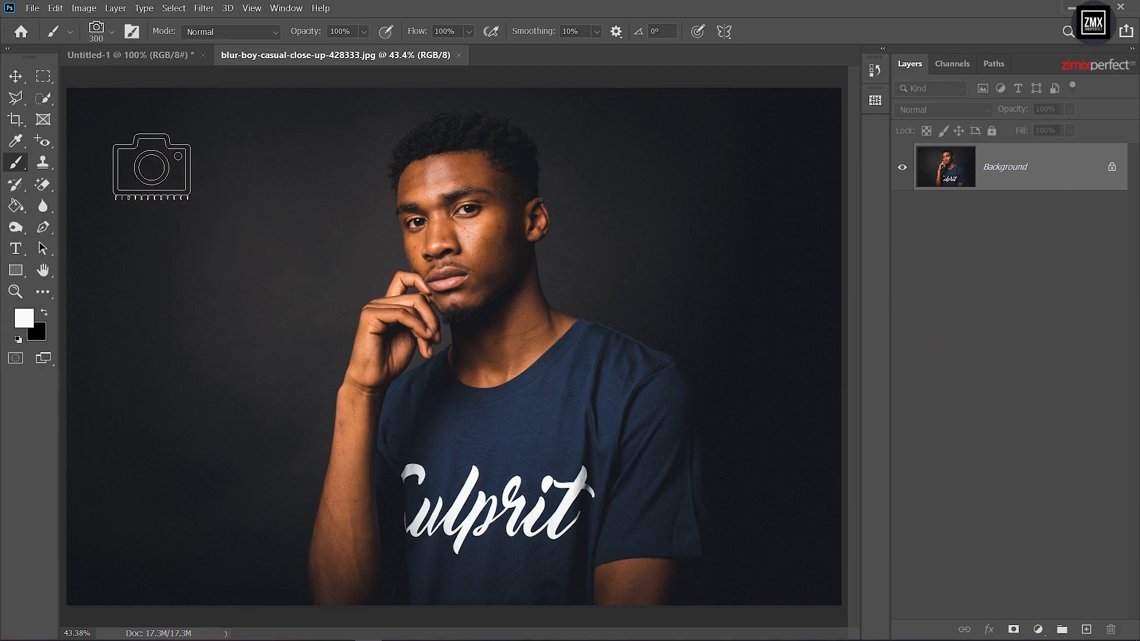
Step: Stamp the white logo once in the photo's upper-left corner and once in its lower-left corner
click(126, 137)
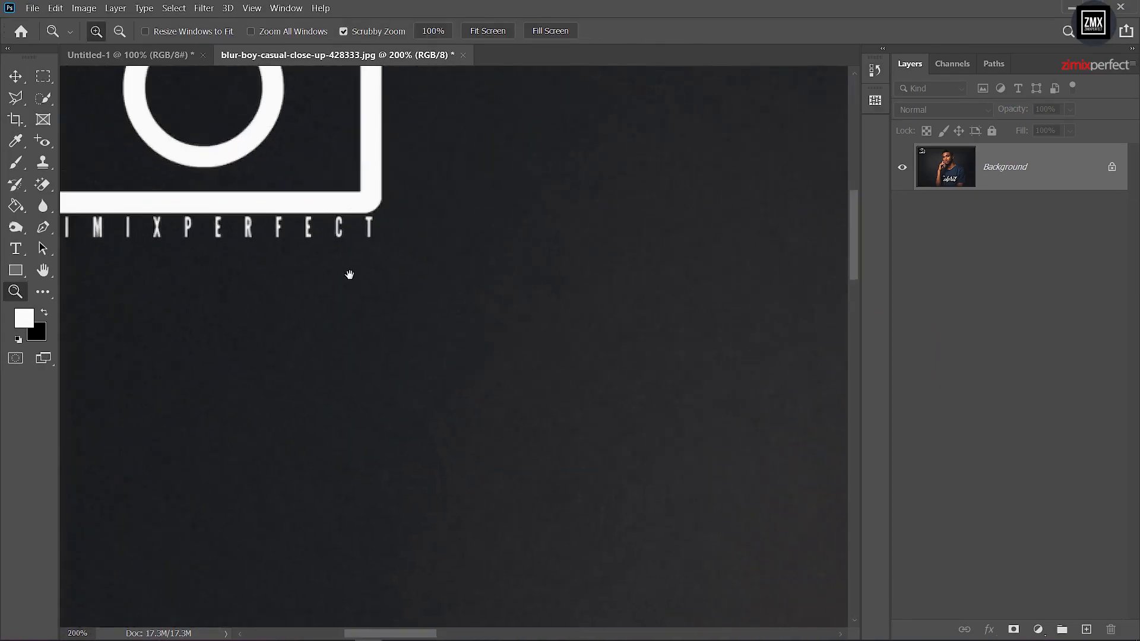
drag(349, 274, 419, 348)
drag(331, 323, 345, 363)
scroll(439, 337, down, 5)
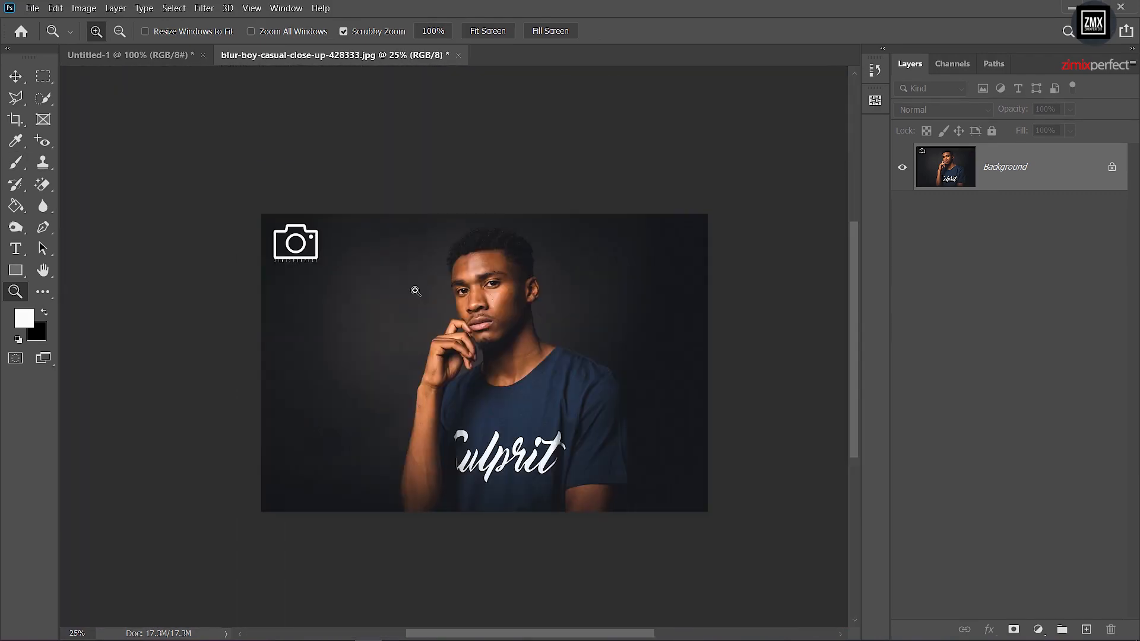
right_click(415, 291)
click(441, 301)
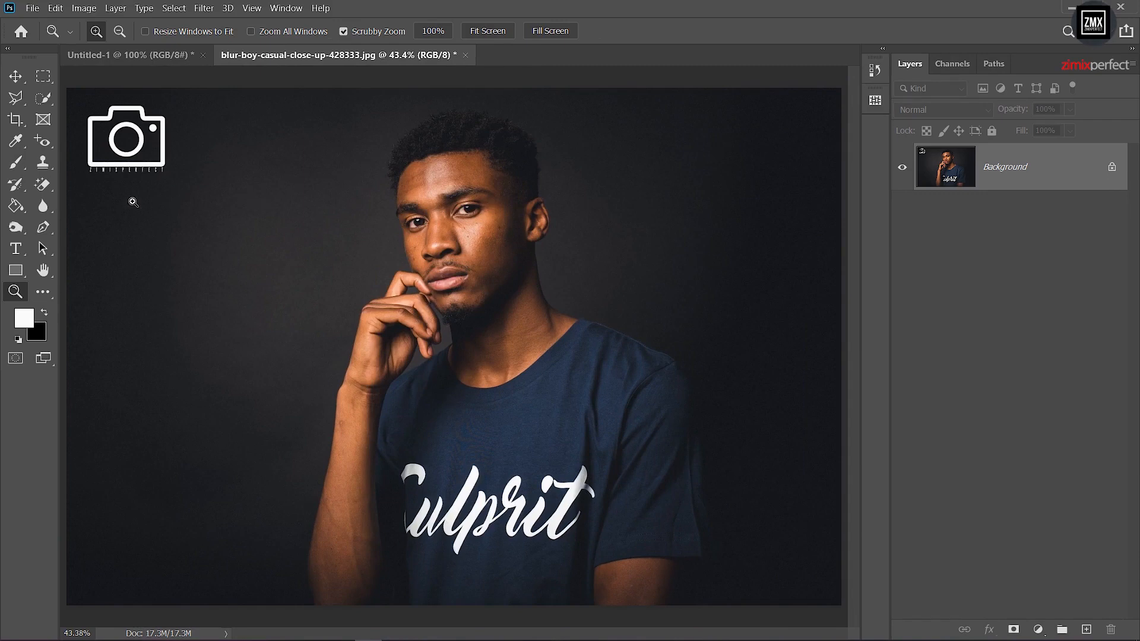
click(16, 162)
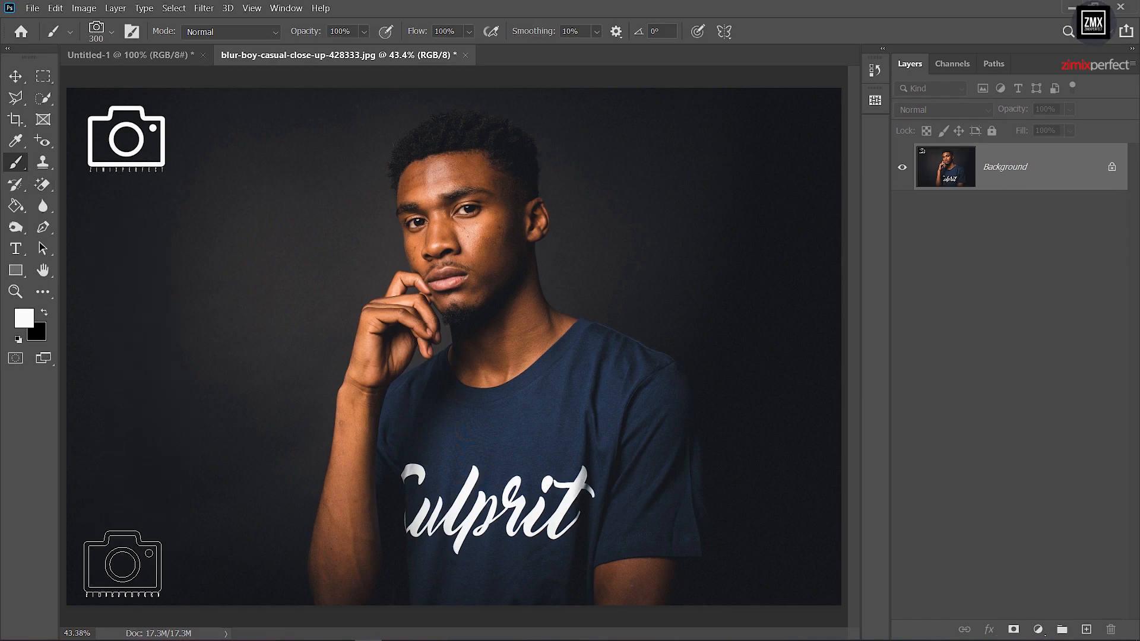
click(122, 564)
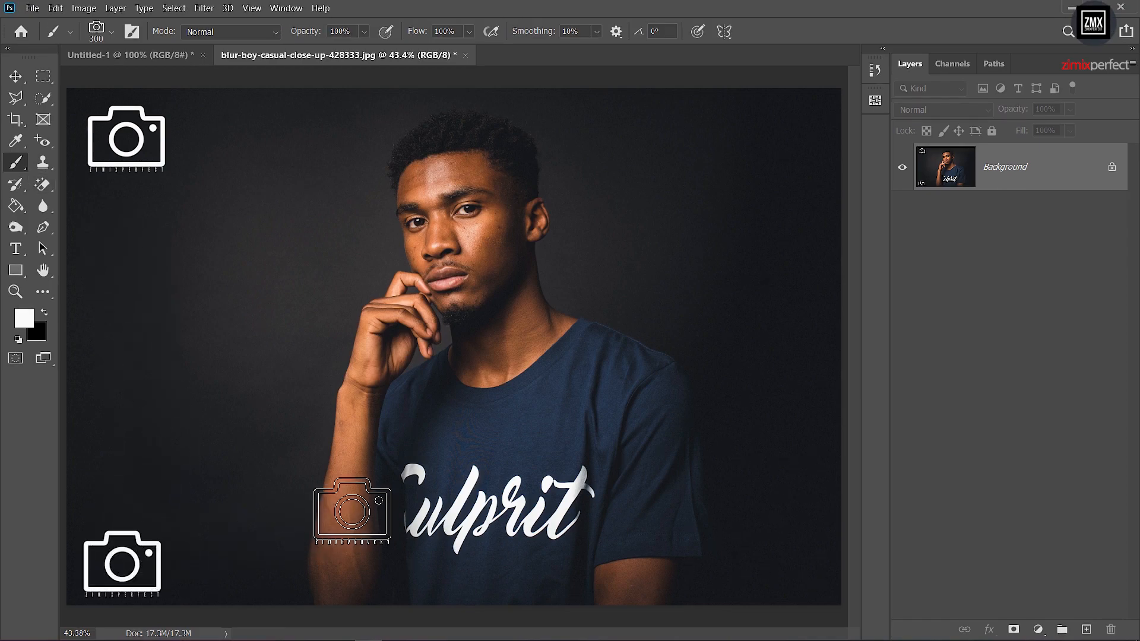